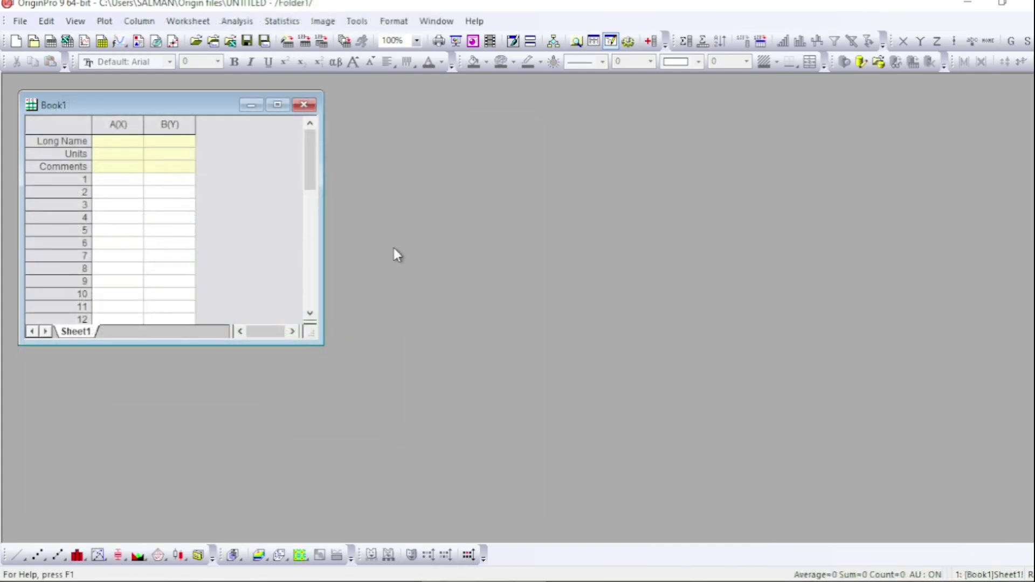
Close the empty Book1 workbook.
left_click(306, 105)
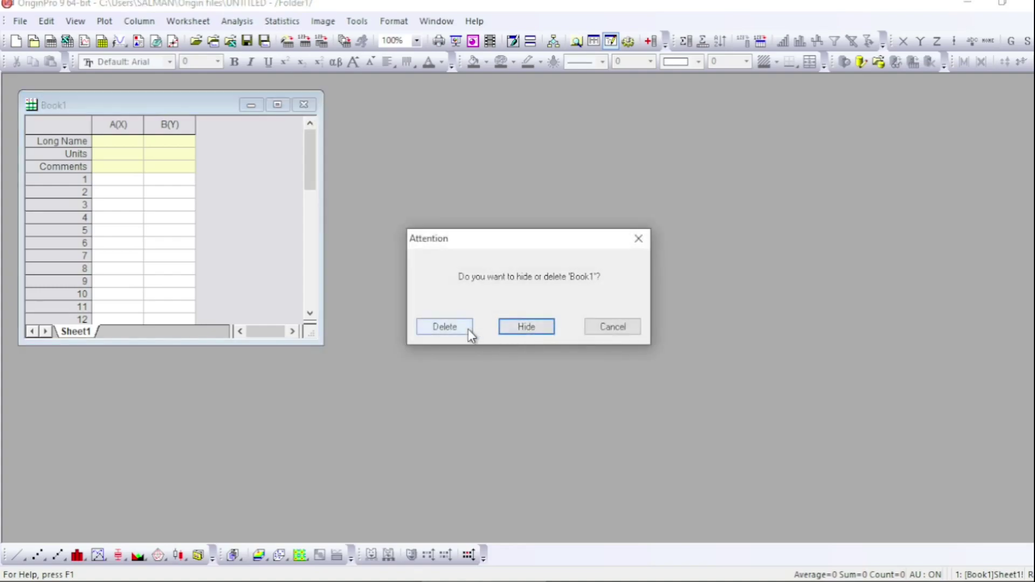
Delete Book1 instead of hiding it, then start a New 3D Function Plot.
left_click(466, 327)
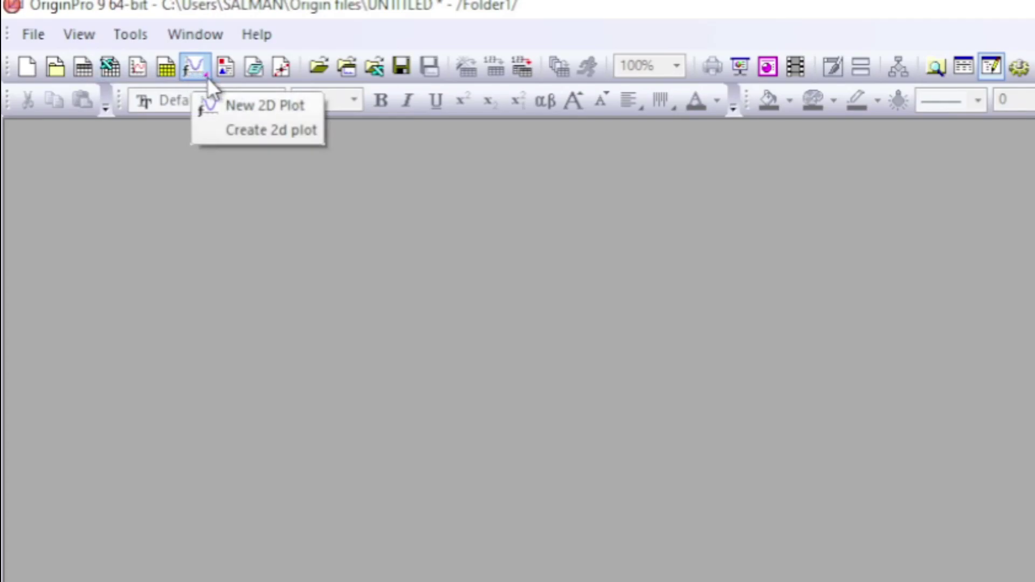
left_click(207, 76)
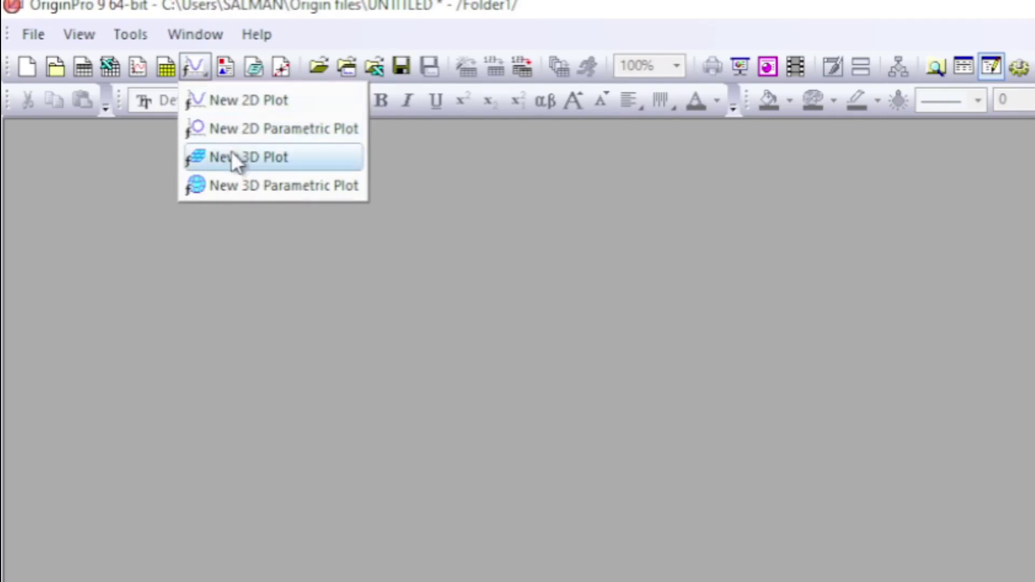
left_click(275, 163)
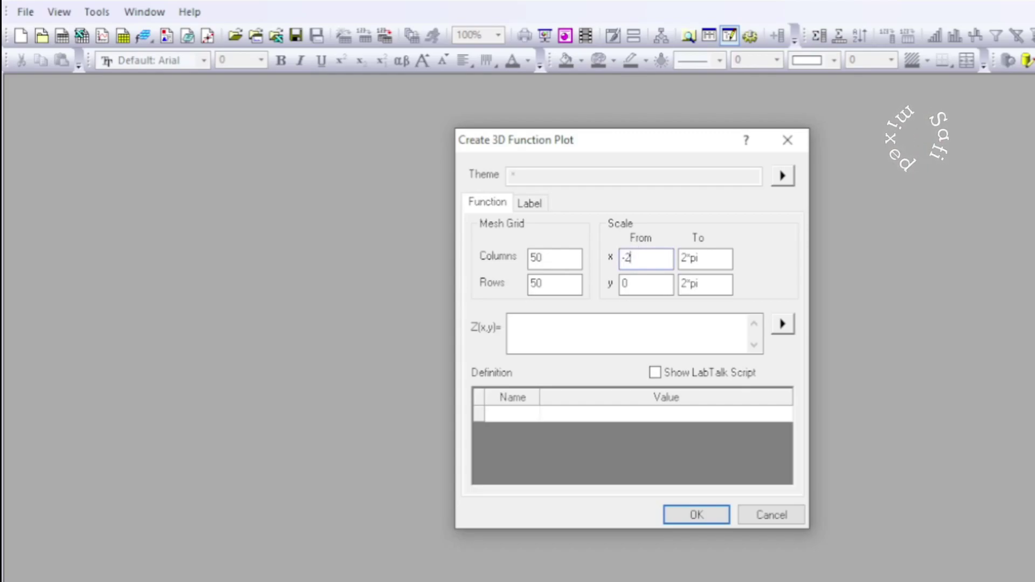
Set x and y ranges from -2 to 2 and define Z(x,y) as x*y*exp(-x^2-y^2).
key("Tab")
type("2")
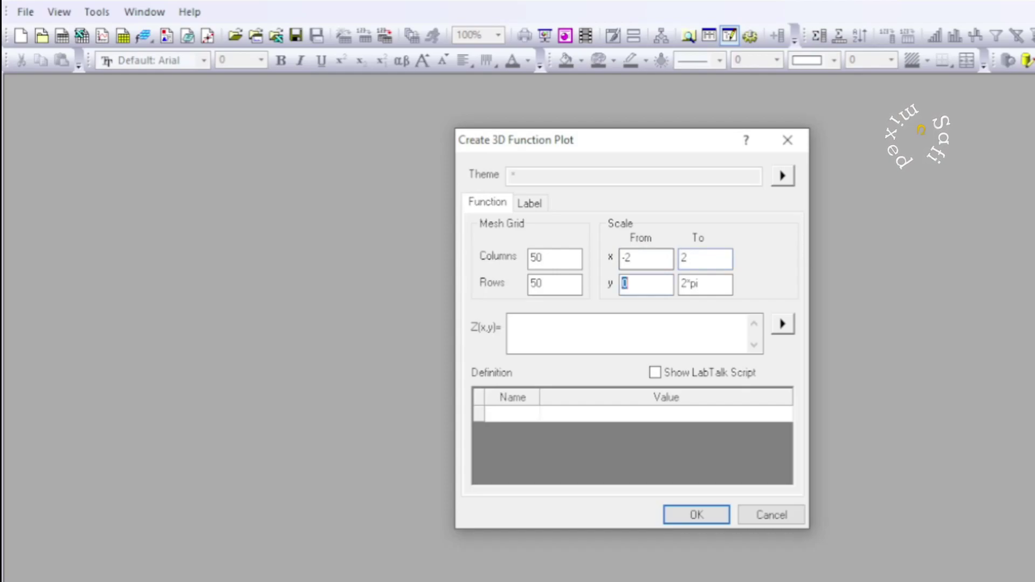
type("-")
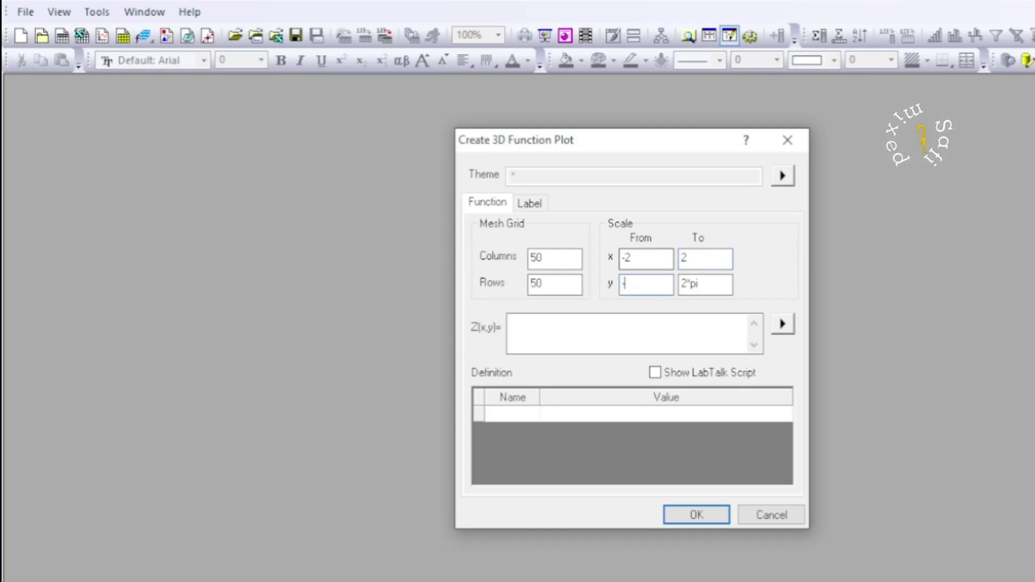
type("2")
key("Tab")
type("2")
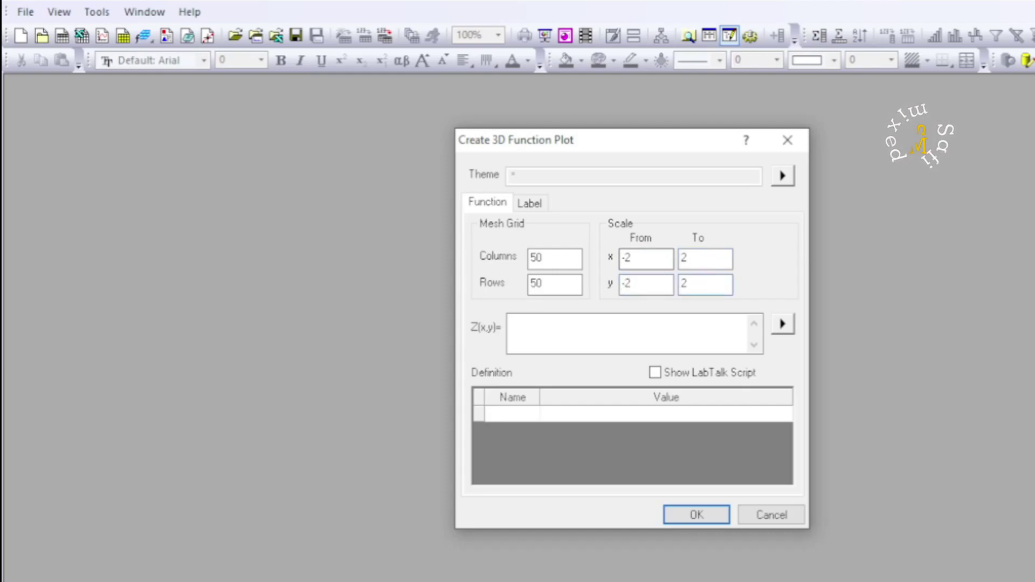
left_click(546, 329)
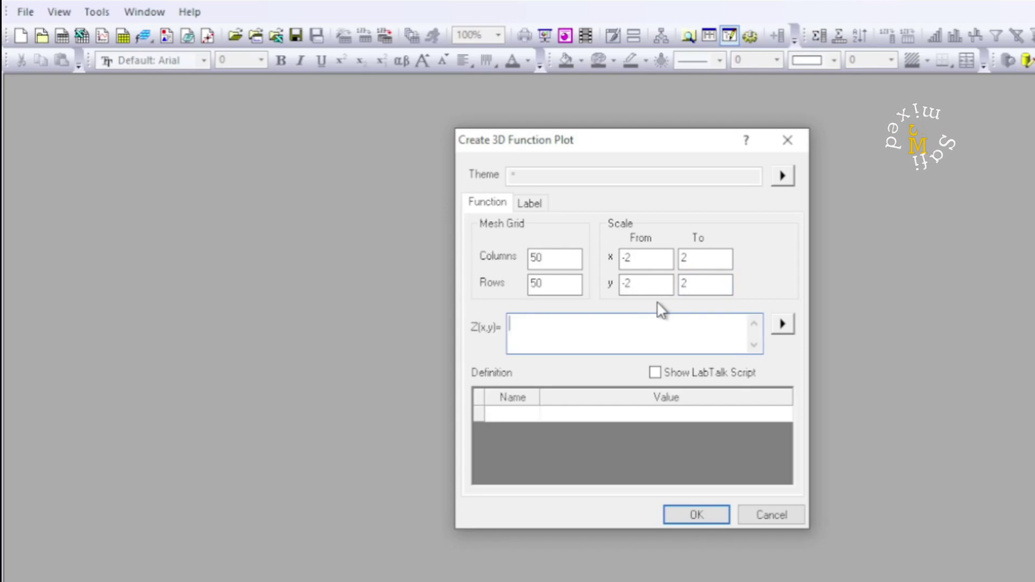
type("x")
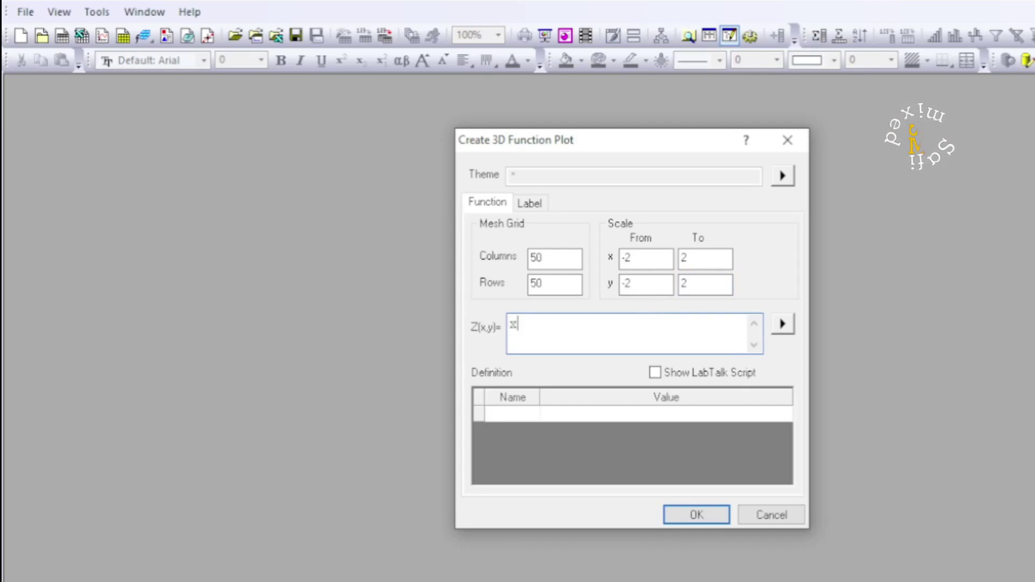
type("*y*ex")
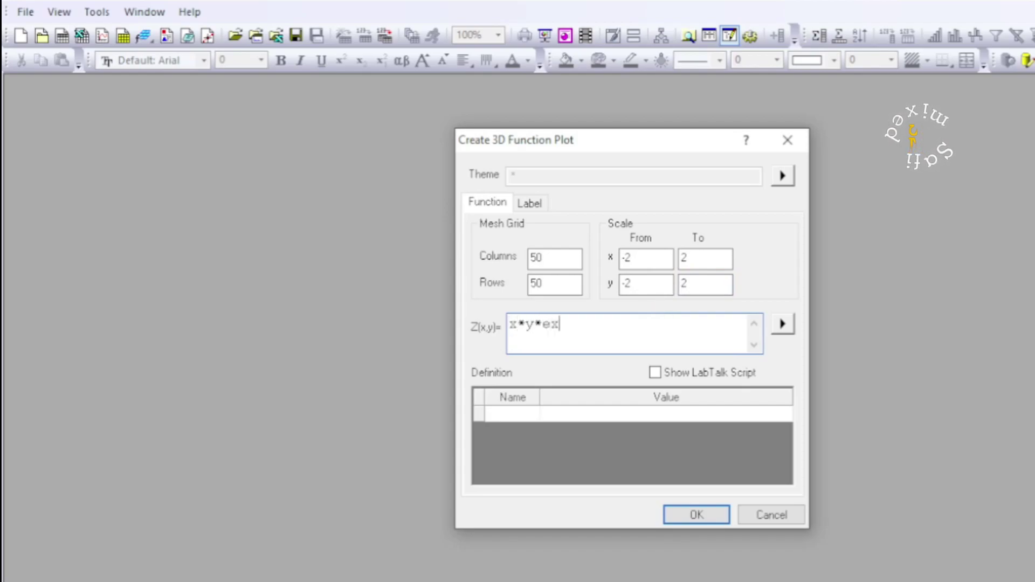
type("p(-")
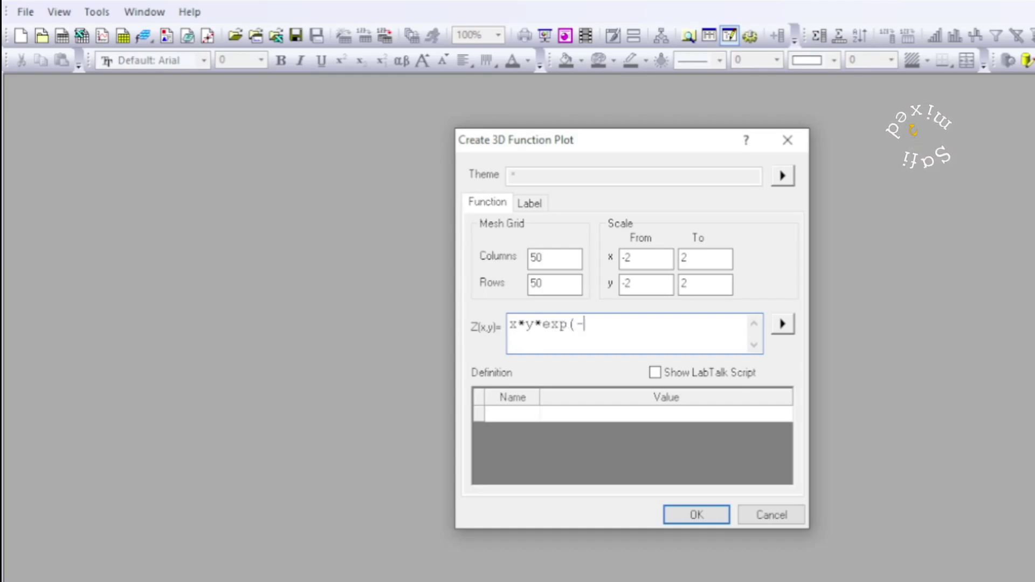
type("x^2")
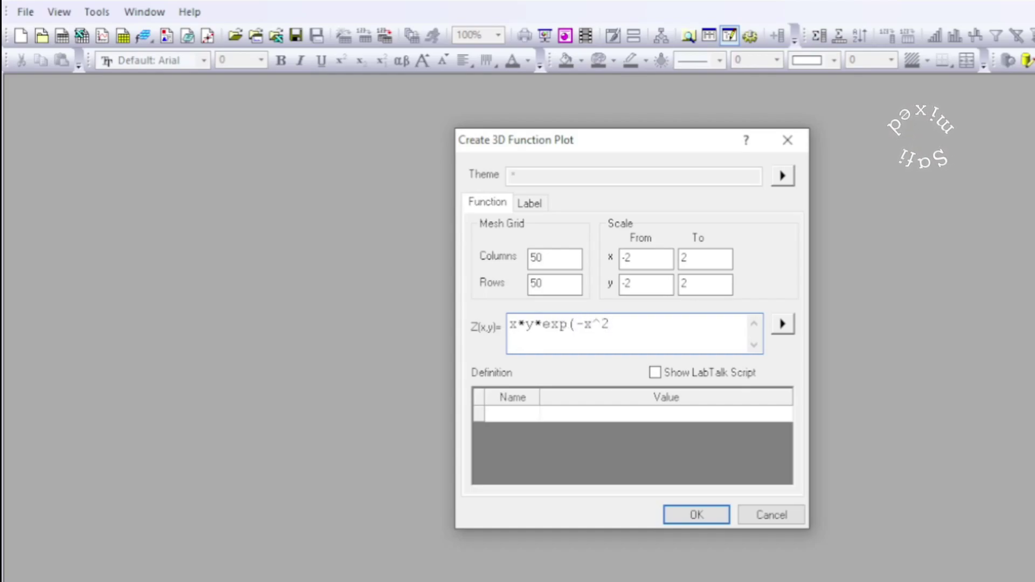
type("-y^2")
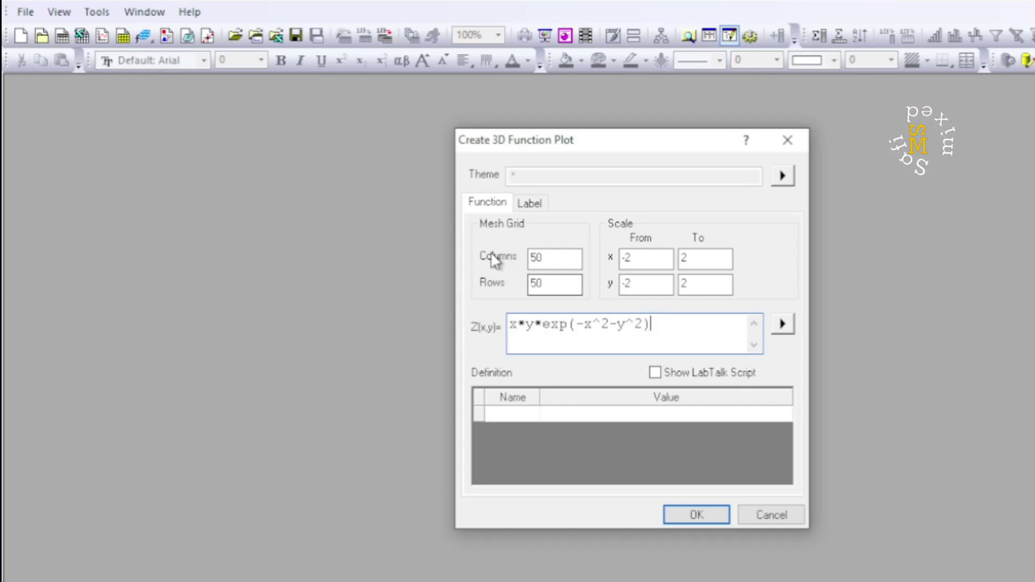
left_click(536, 257)
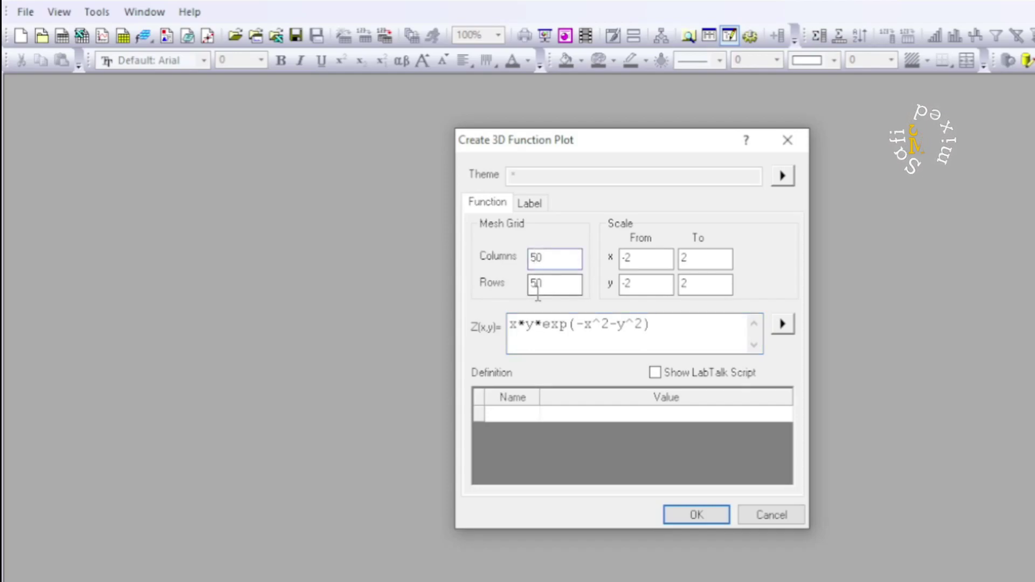
key("BackSpace")
type("100")
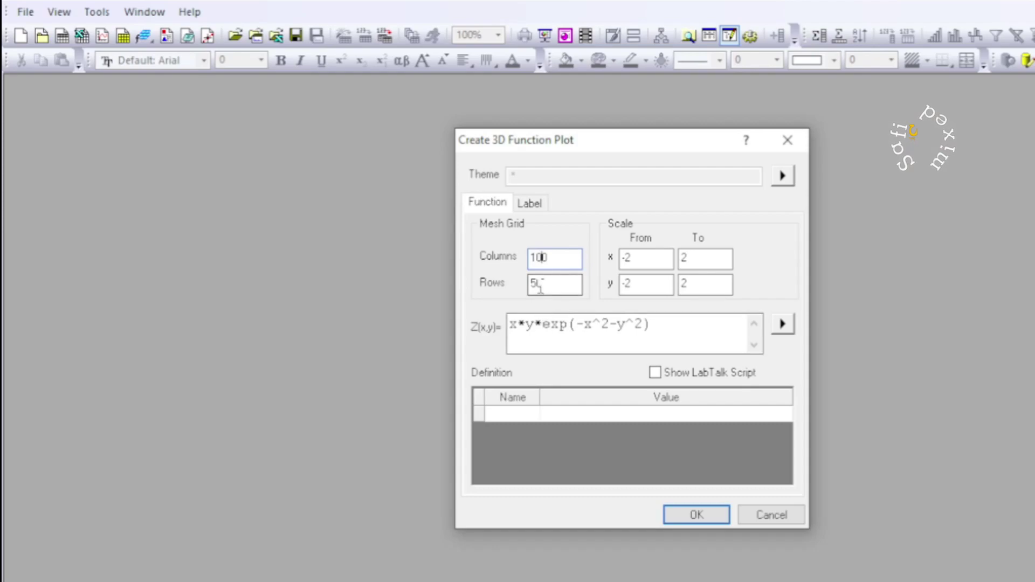
left_click(536, 283)
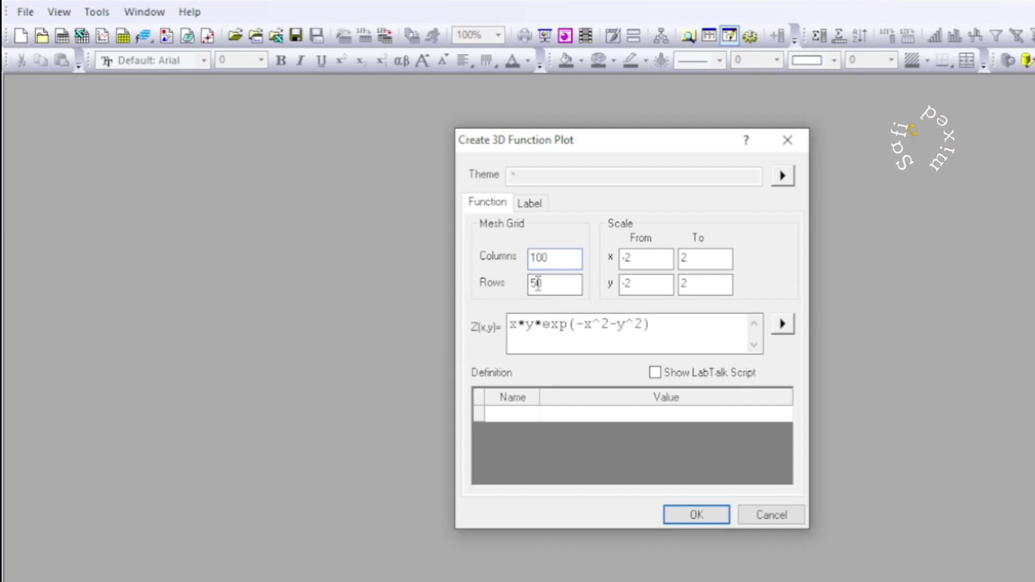
key("BackSpace")
type("100")
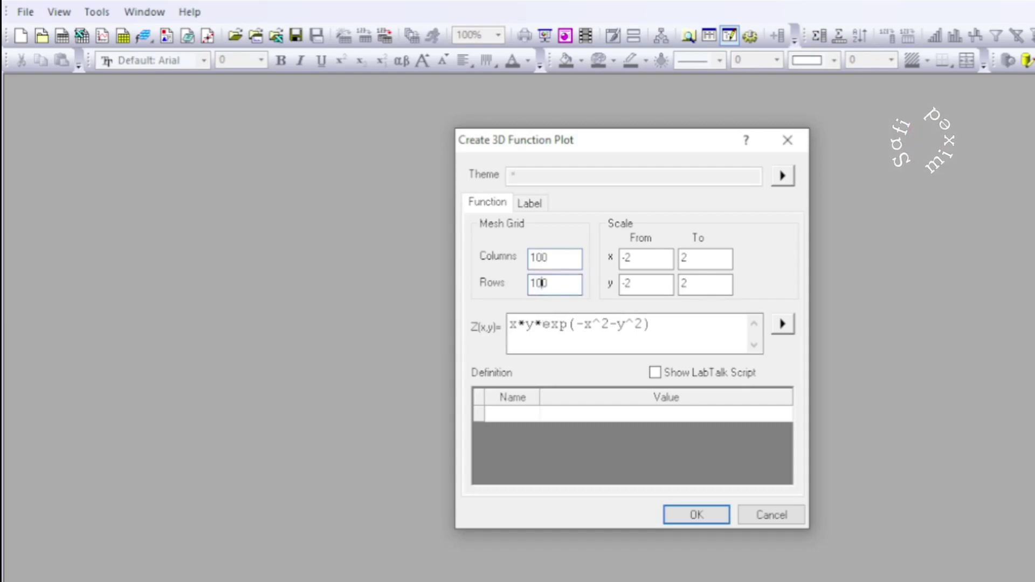
left_click(778, 323)
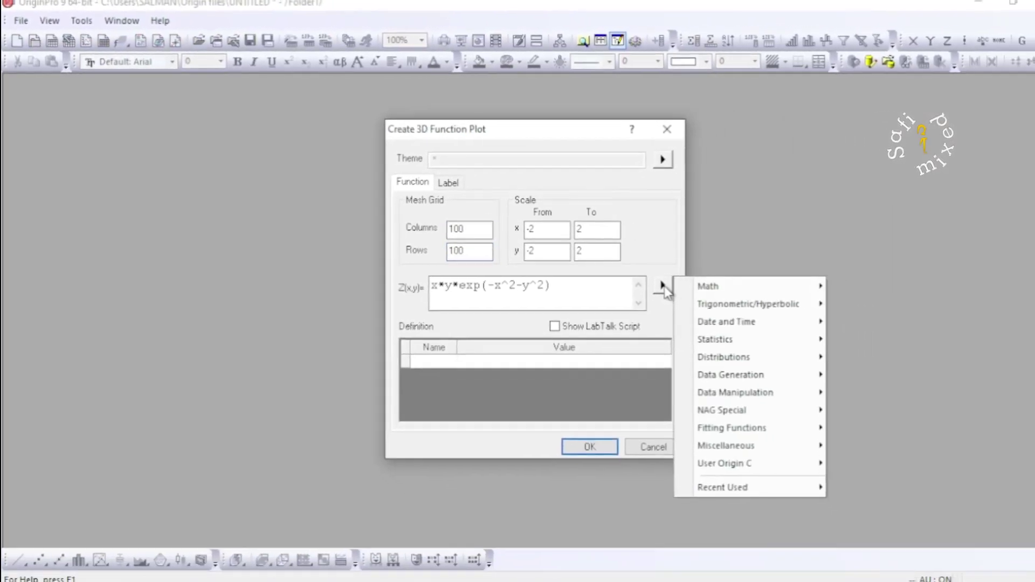
mouse_move(833, 329)
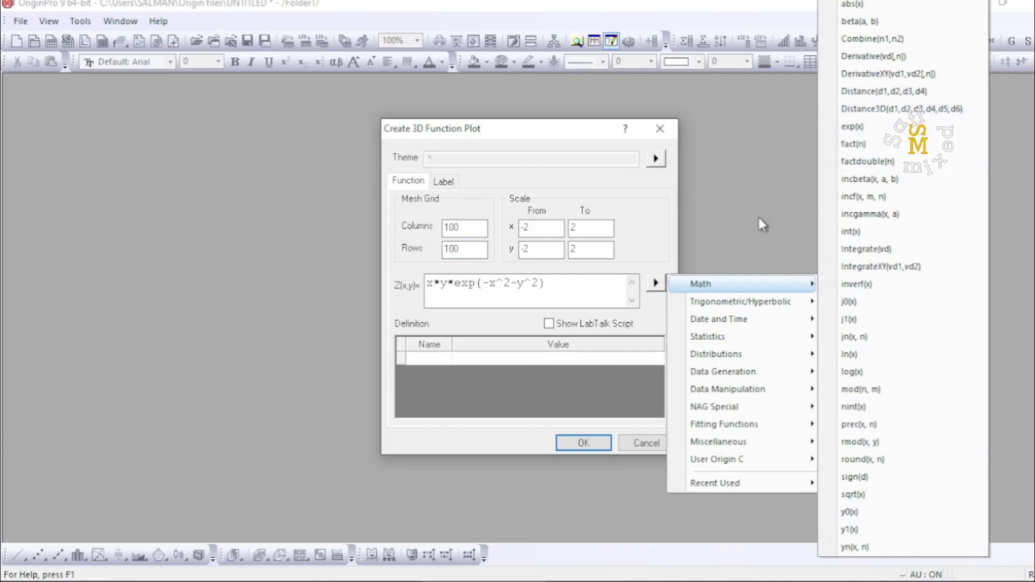
left_click(656, 247)
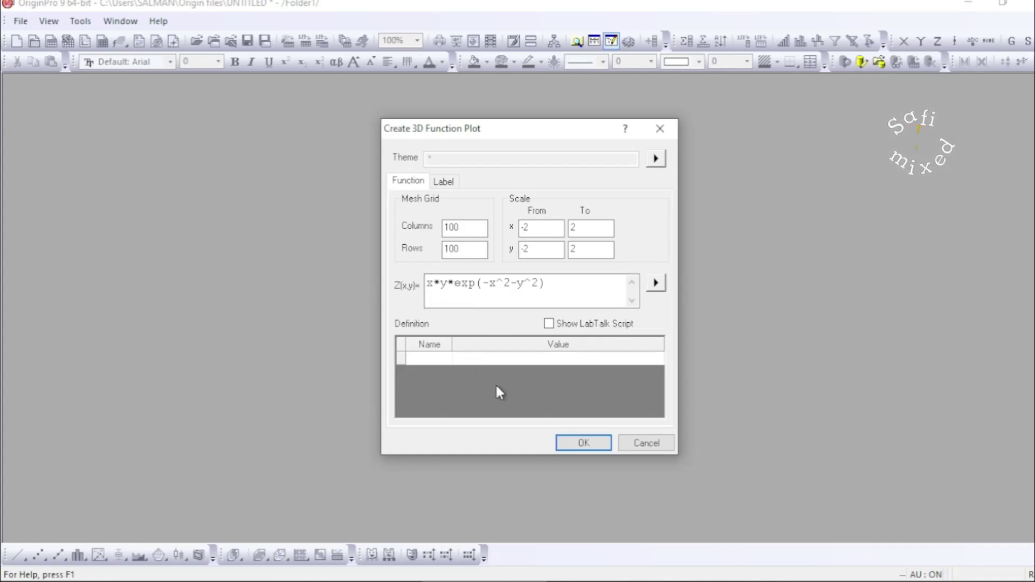
Confirm Create 3D Function Plot to generate the x*y*exp(-x^2-y^2) surface graph.
left_click(584, 443)
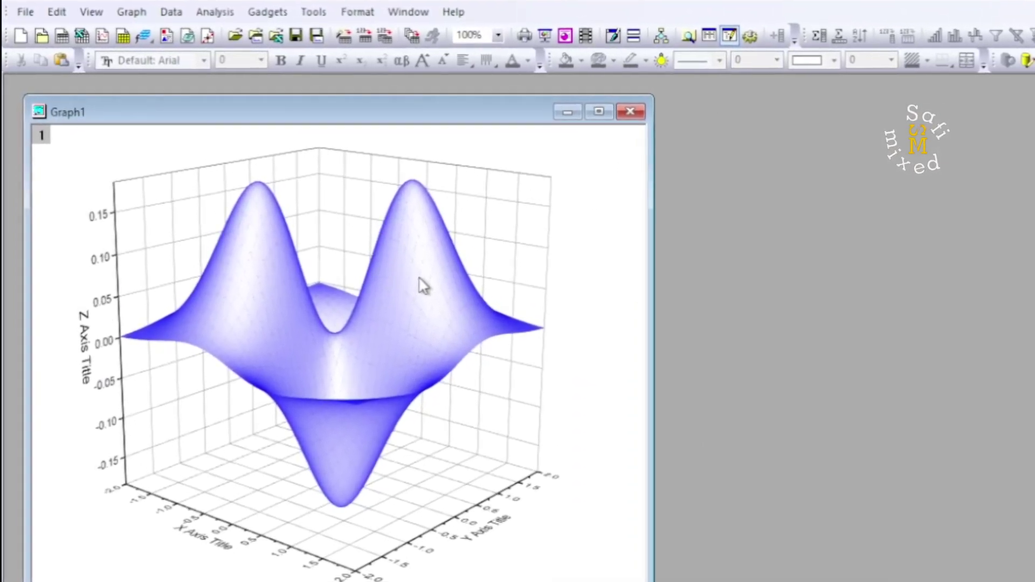
Open Plot Details for the surface at its Fill settings, moved aside to show Graph1.
double_click(424, 284)
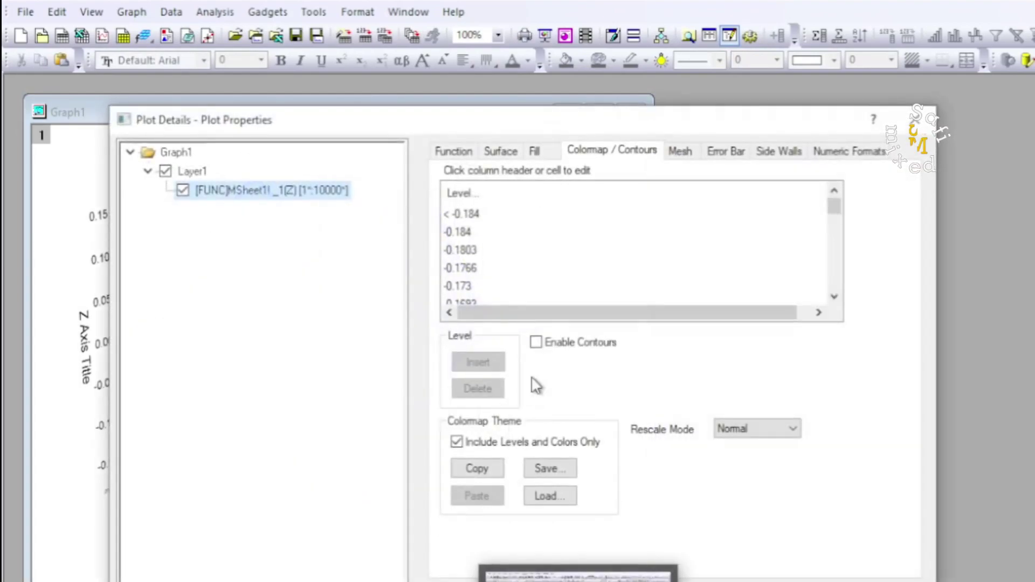
left_click(456, 152)
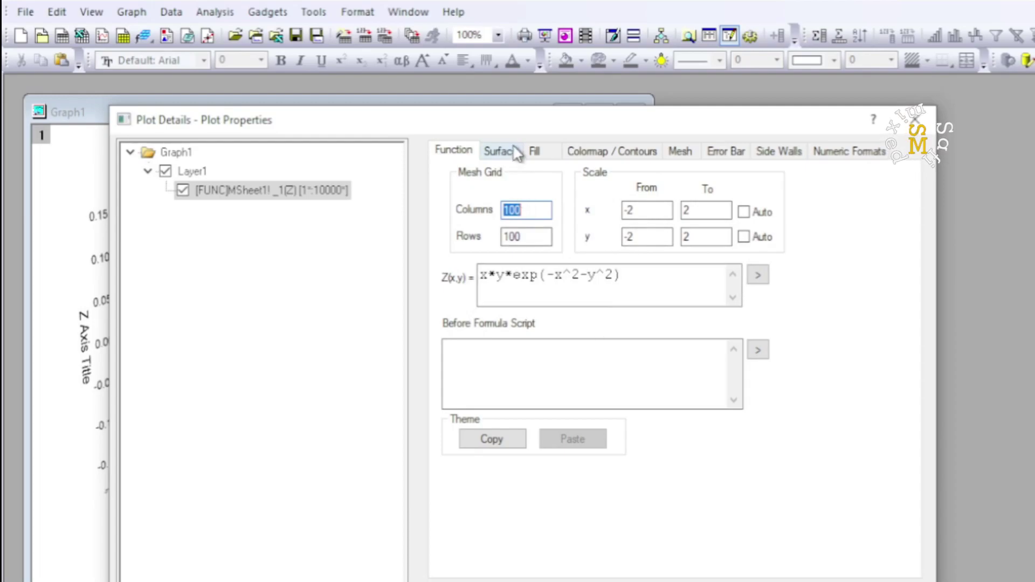
left_click(536, 153)
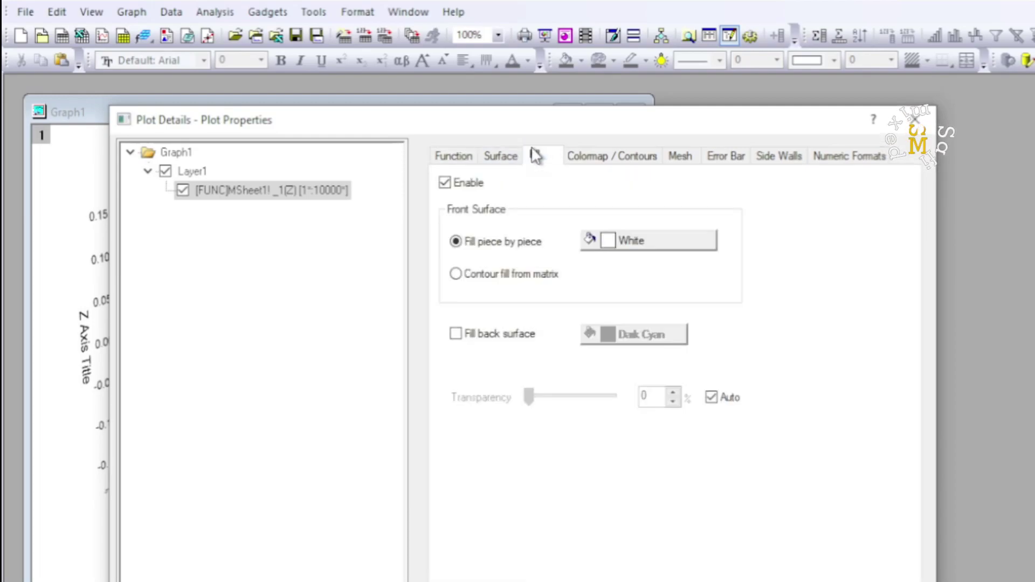
left_click_drag(474, 120, 804, 73)
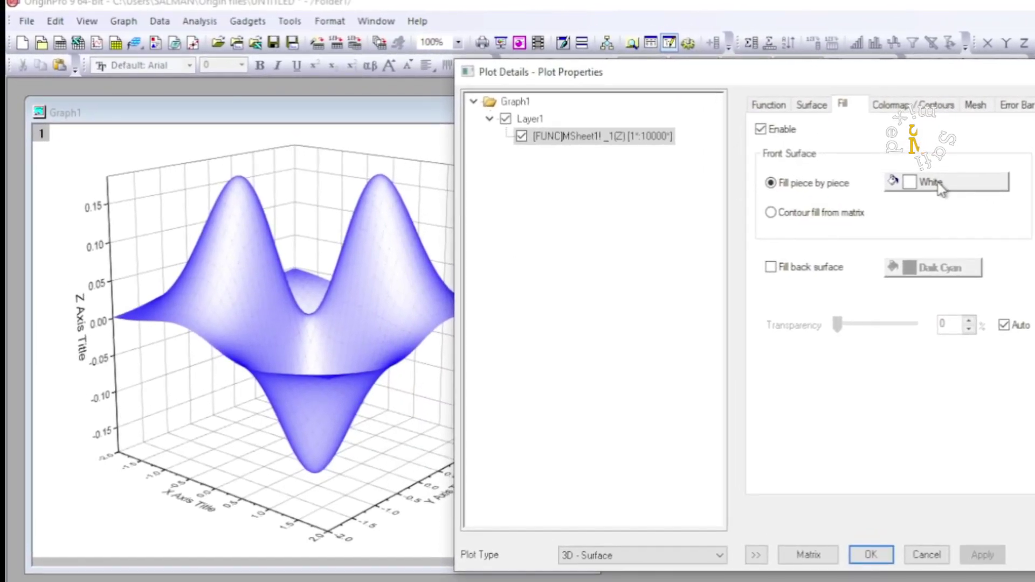
Change the front surface fill from White to Green and apply it.
left_click(941, 186)
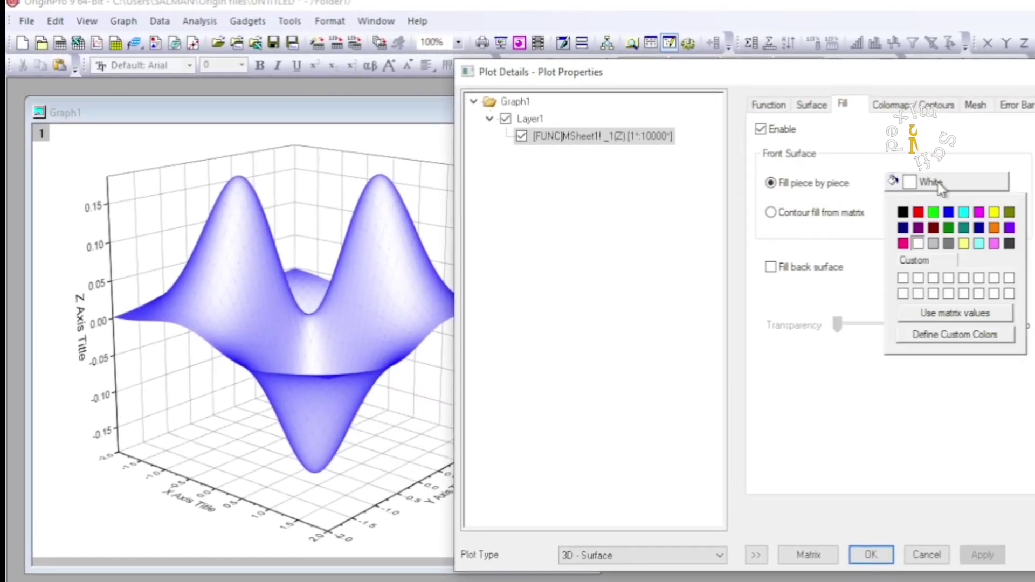
left_click(934, 213)
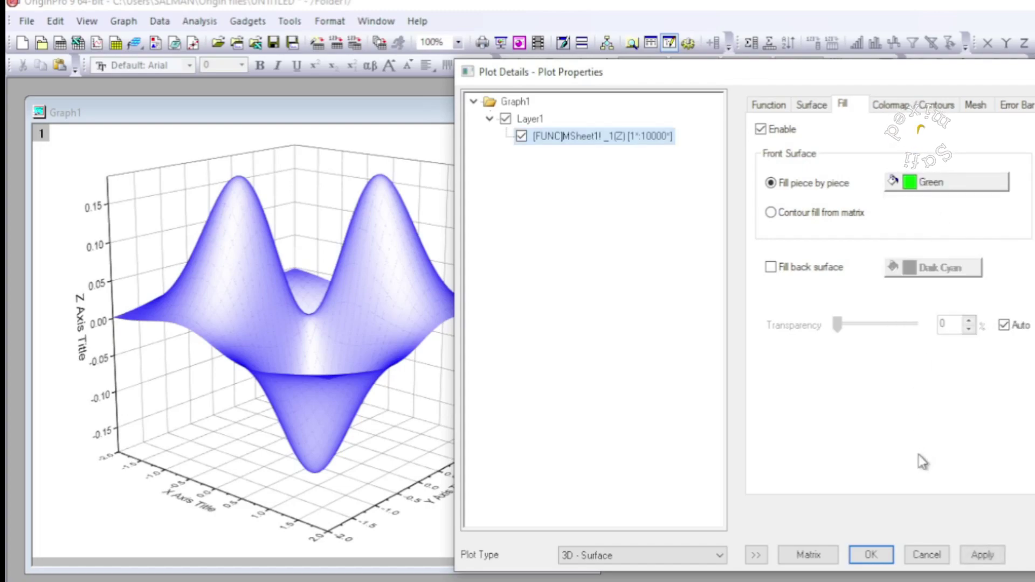
left_click(980, 558)
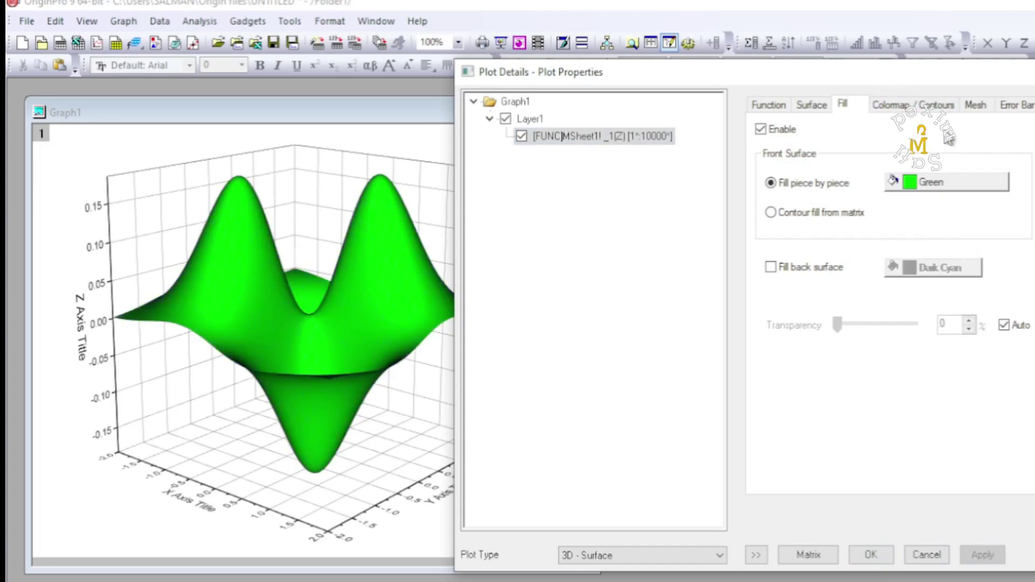
left_click(925, 107)
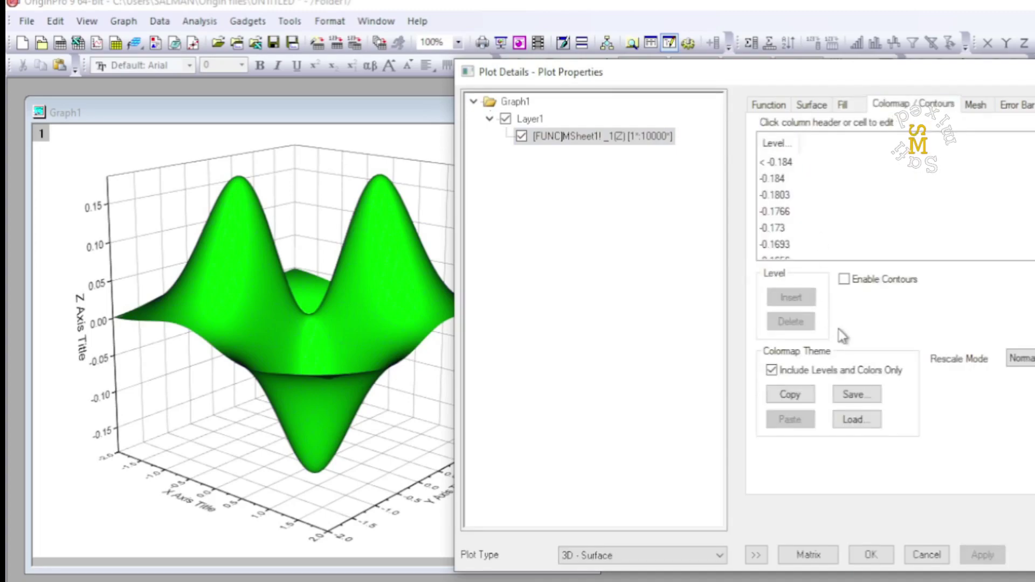
Enable contour lines on the surface, apply them, and close Plot Details.
left_click(844, 279)
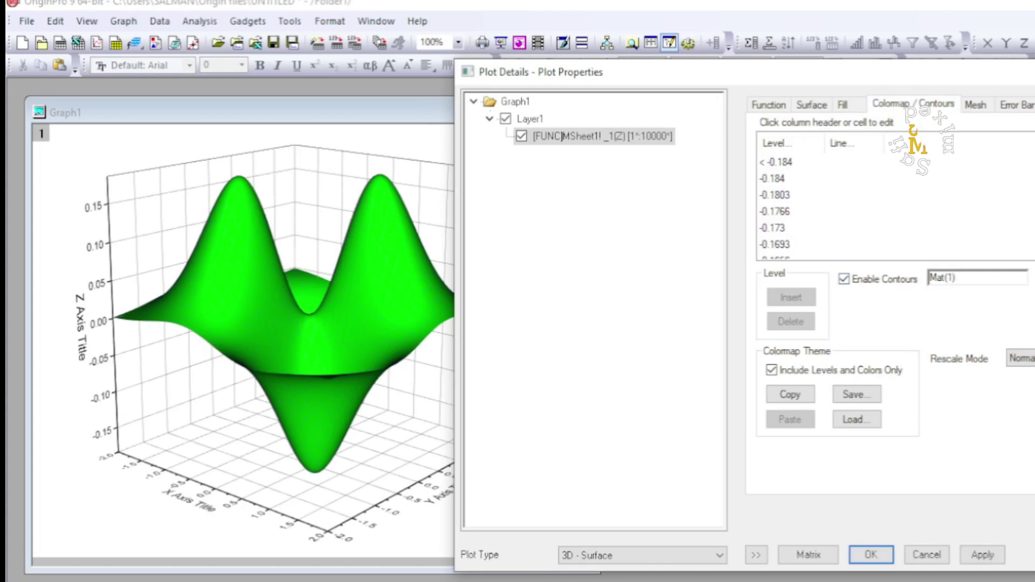
left_click(992, 562)
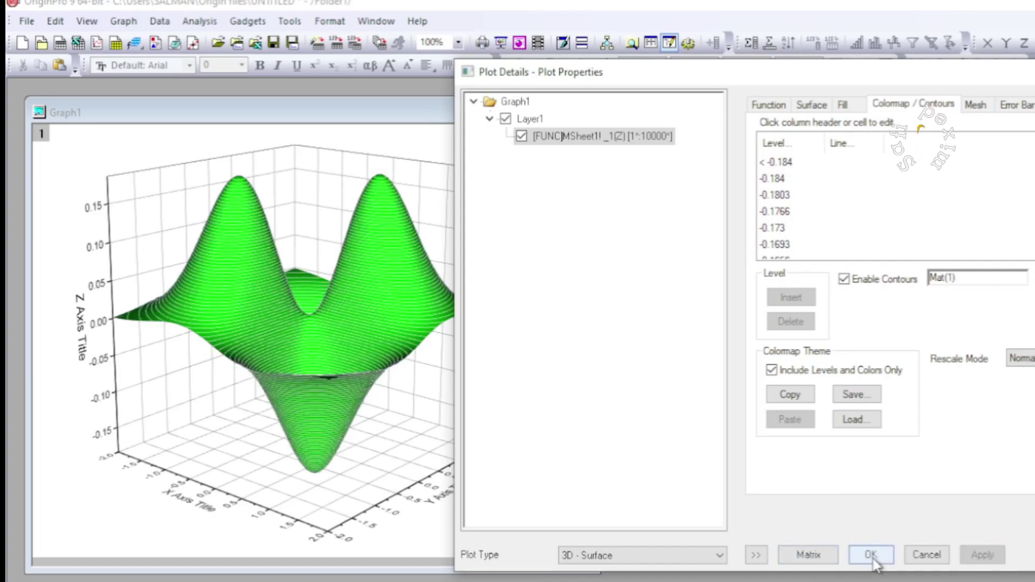
left_click(872, 556)
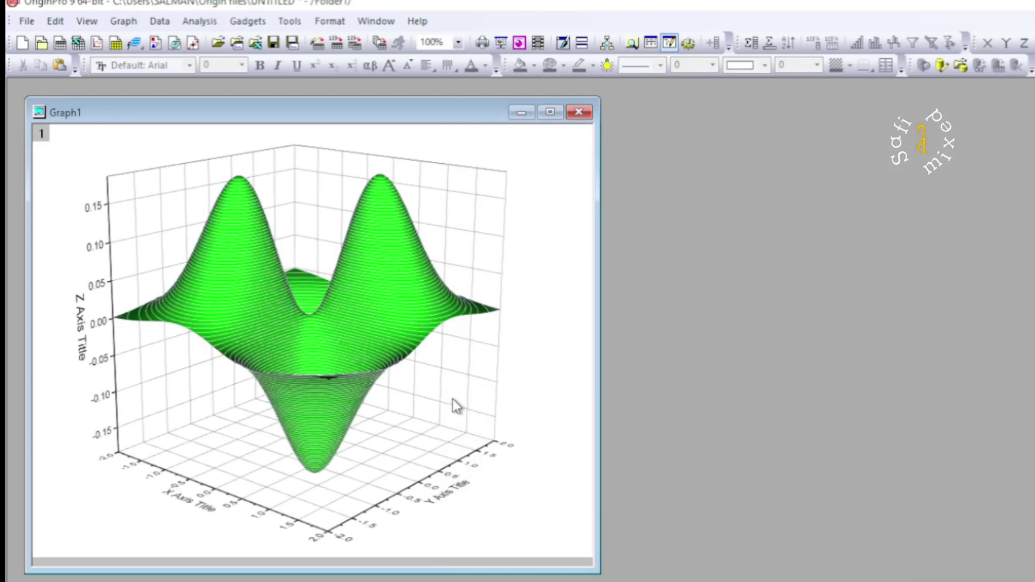
Rotate the green contoured 3D surface in Graph1 to a new viewing angle.
left_click(428, 373)
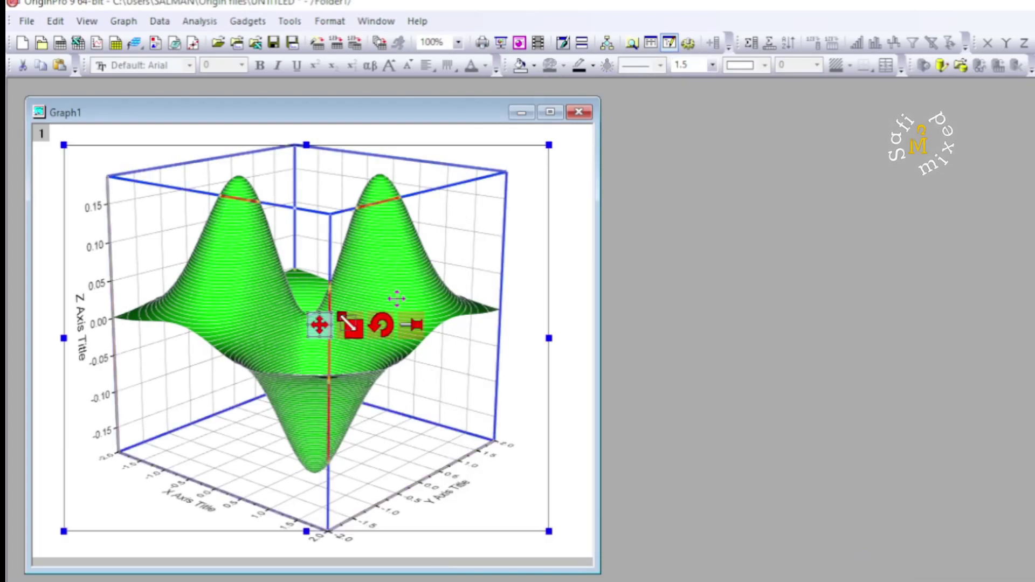
left_click(384, 328)
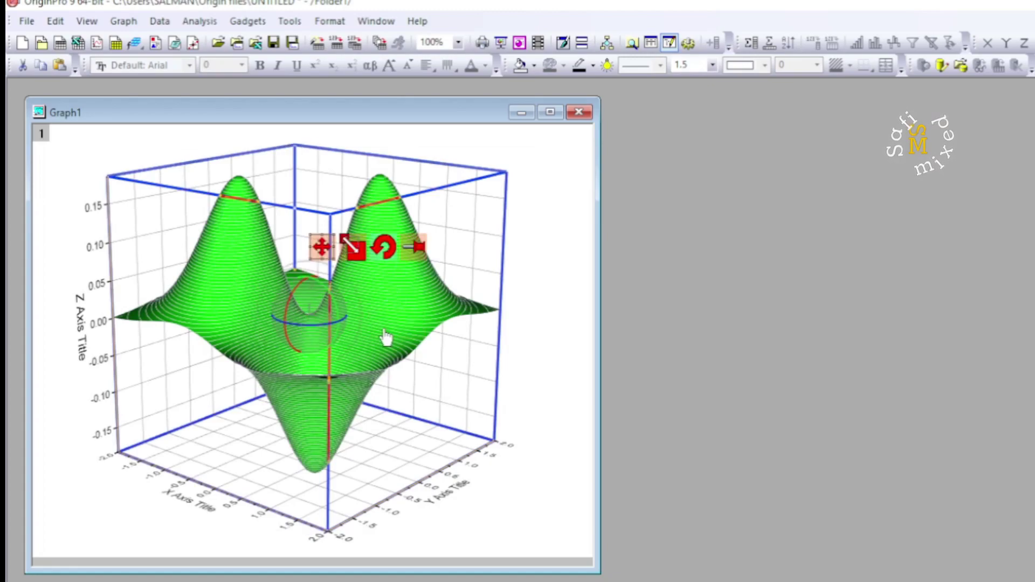
mouse_move(329, 325)
left_mouse_down()
mouse_move(296, 331)
mouse_move(277, 317)
mouse_move(277, 329)
mouse_move(318, 333)
mouse_move(348, 318)
mouse_move(334, 286)
mouse_move(317, 321)
mouse_move(338, 347)
mouse_move(305, 353)
mouse_move(340, 346)
mouse_move(322, 328)
left_mouse_up()
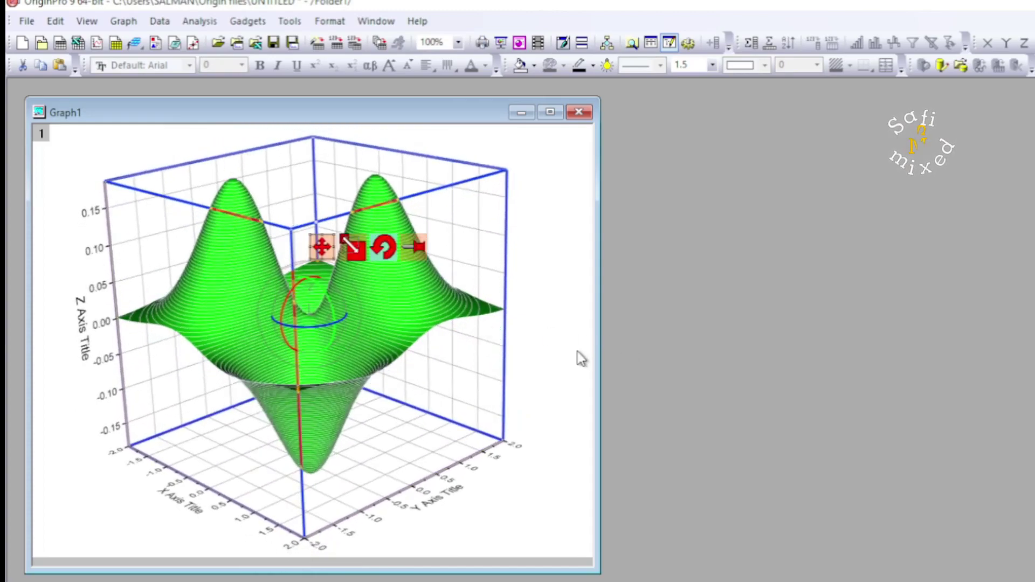